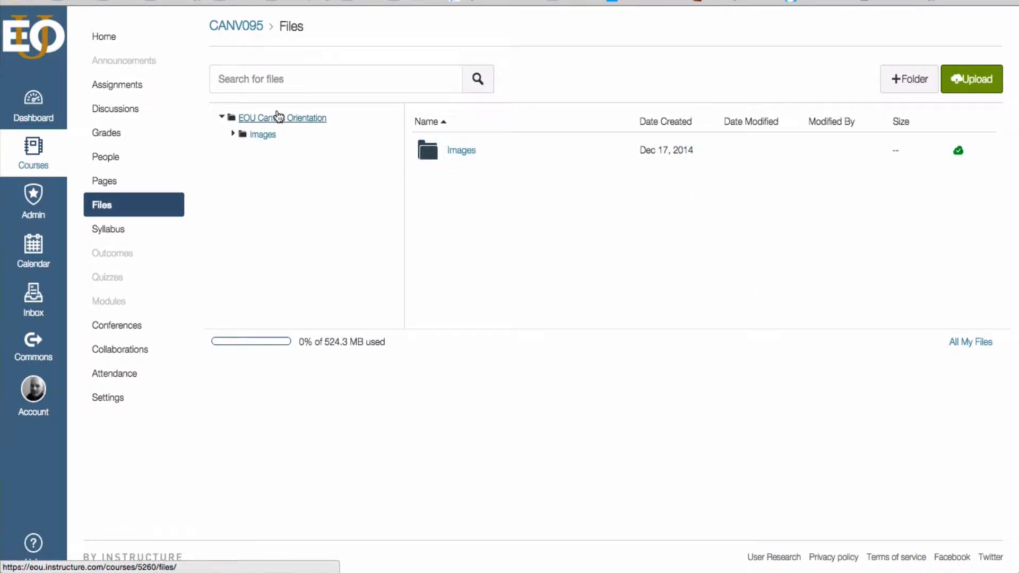
# Step: Upload the desktop image bld145456.jpg to the top level of the EOU Canvas Orientation course files
pyautogui.click(297, 119)
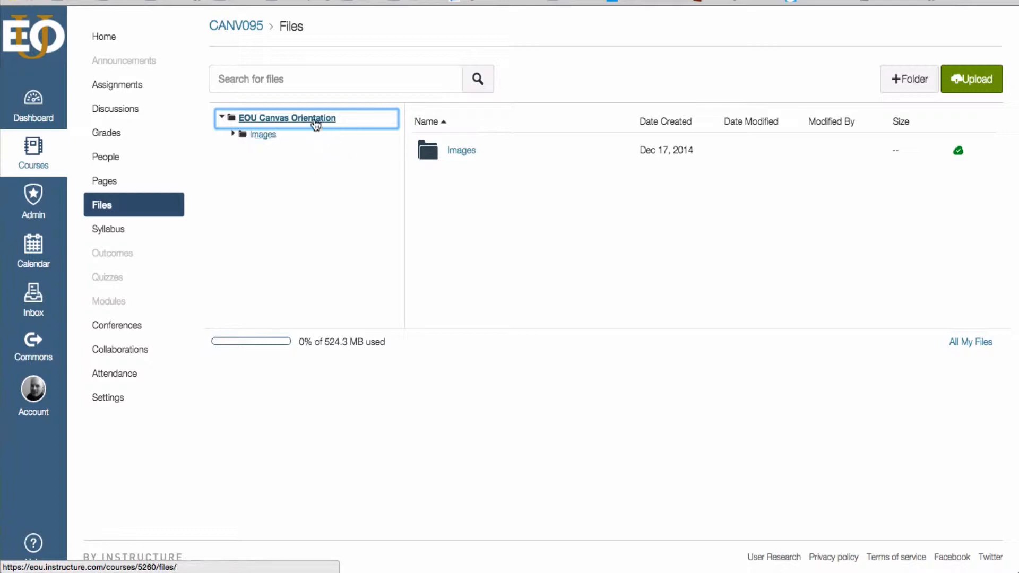
pyautogui.click(263, 136)
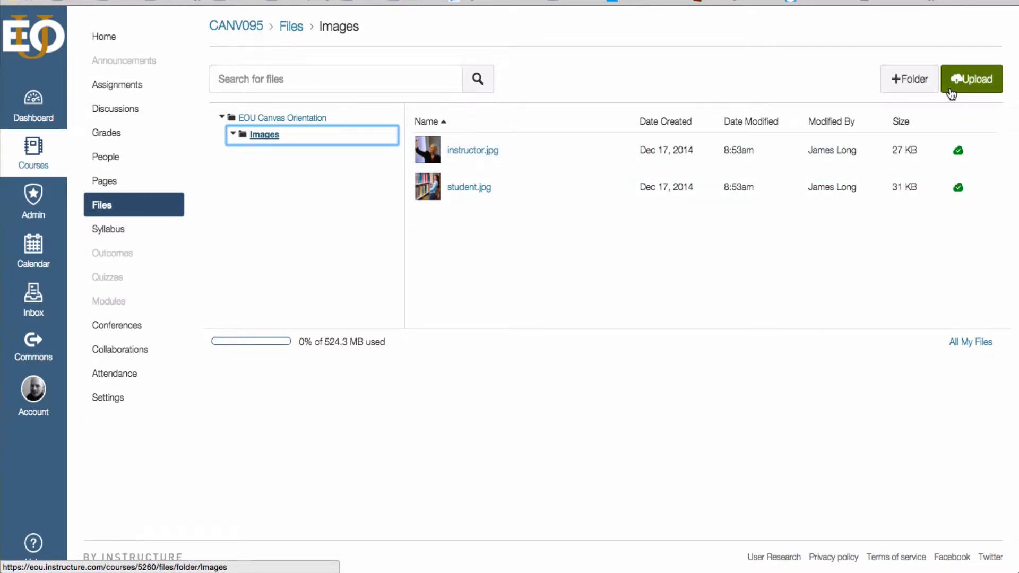
pyautogui.click(272, 118)
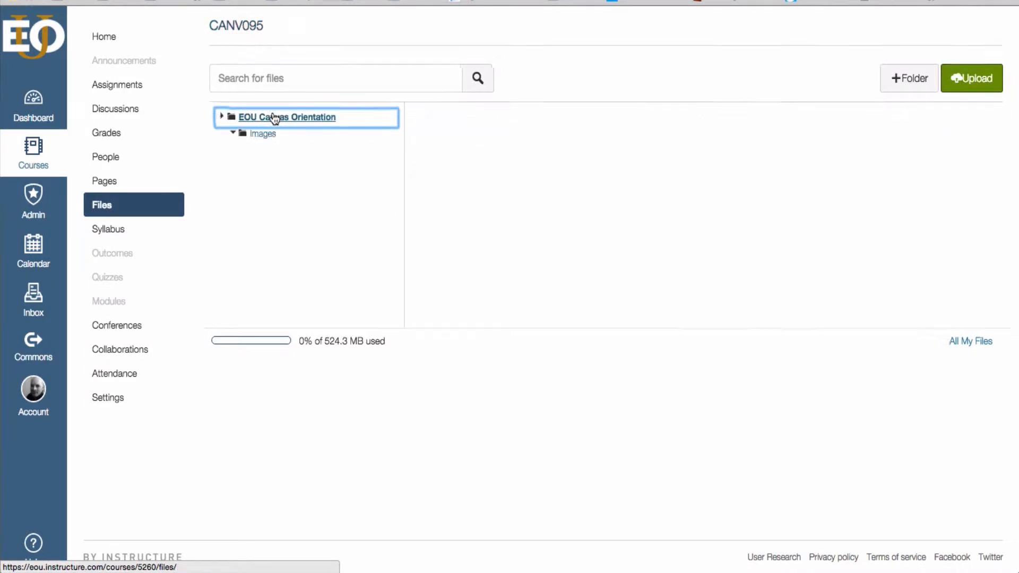
pyautogui.click(957, 87)
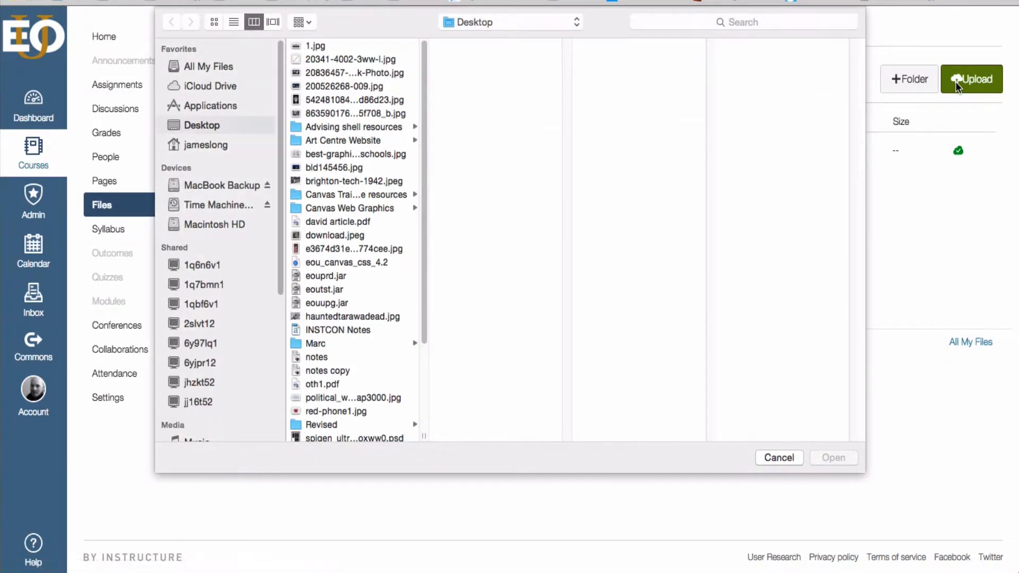
pyautogui.click(340, 167)
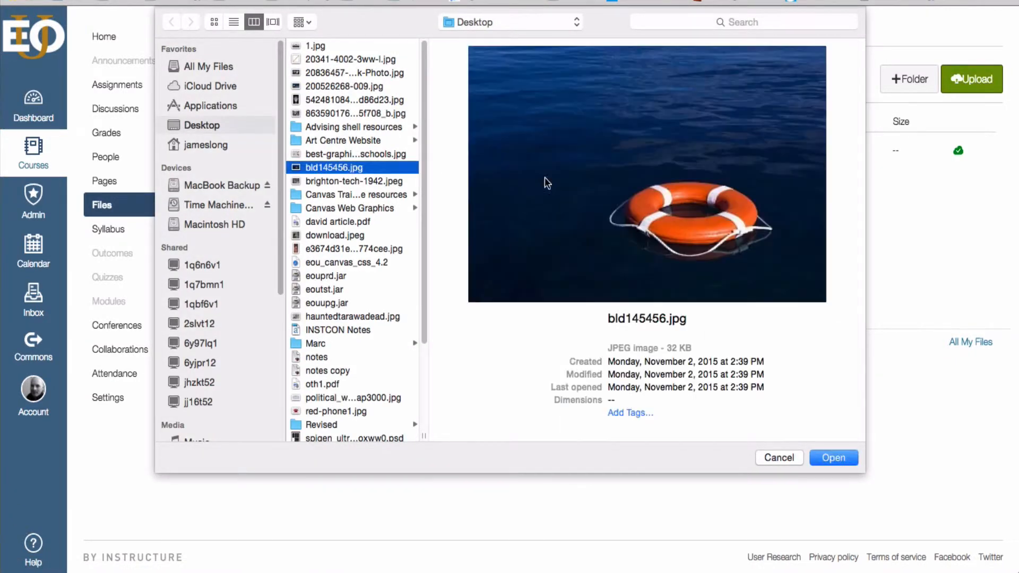
pyautogui.click(847, 459)
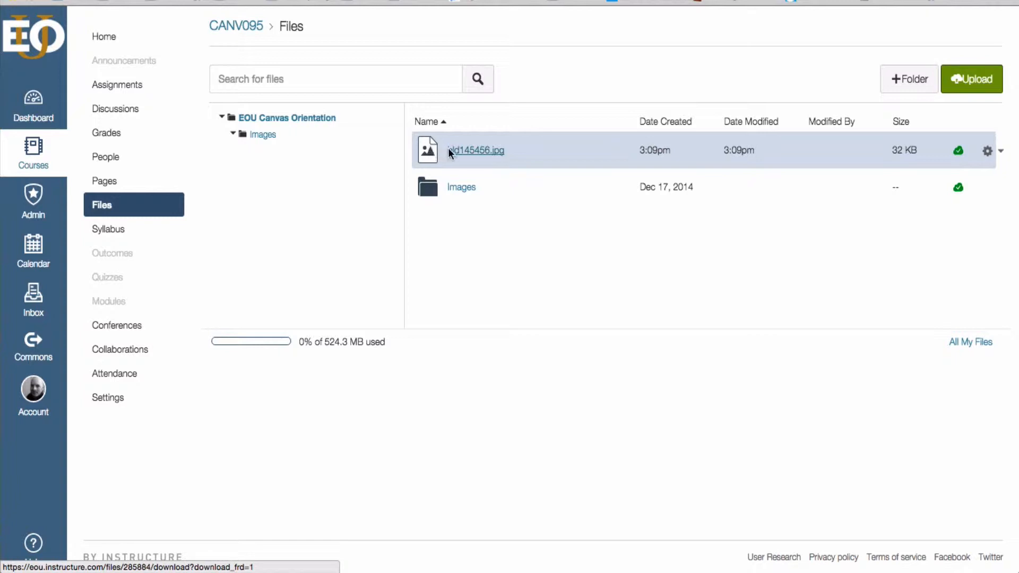
# Step: Move bld145456.jpg into the Images folder and open that folder
pyautogui.moveTo(448, 148); pyautogui.dragTo(262, 138)
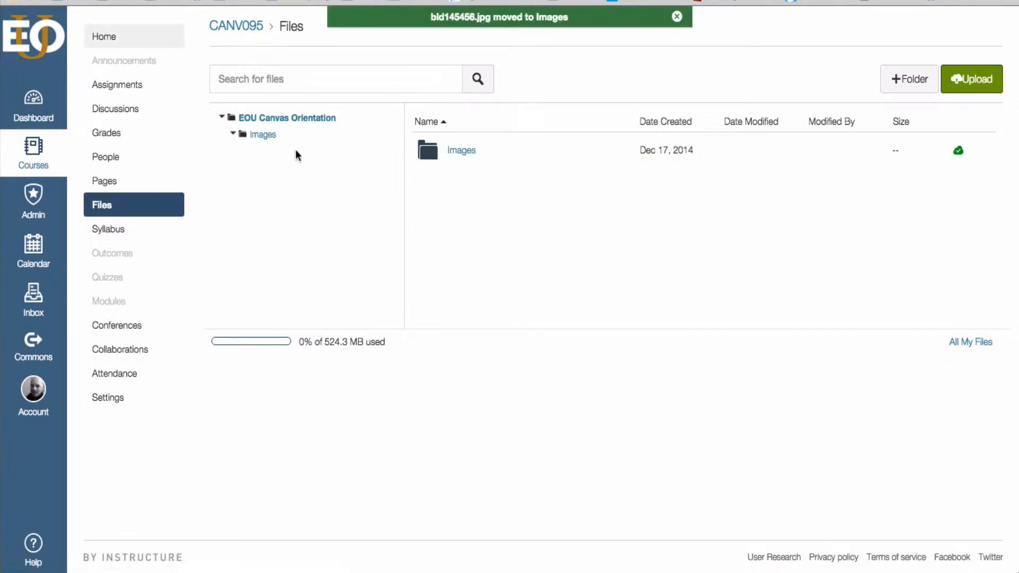
pyautogui.click(457, 153)
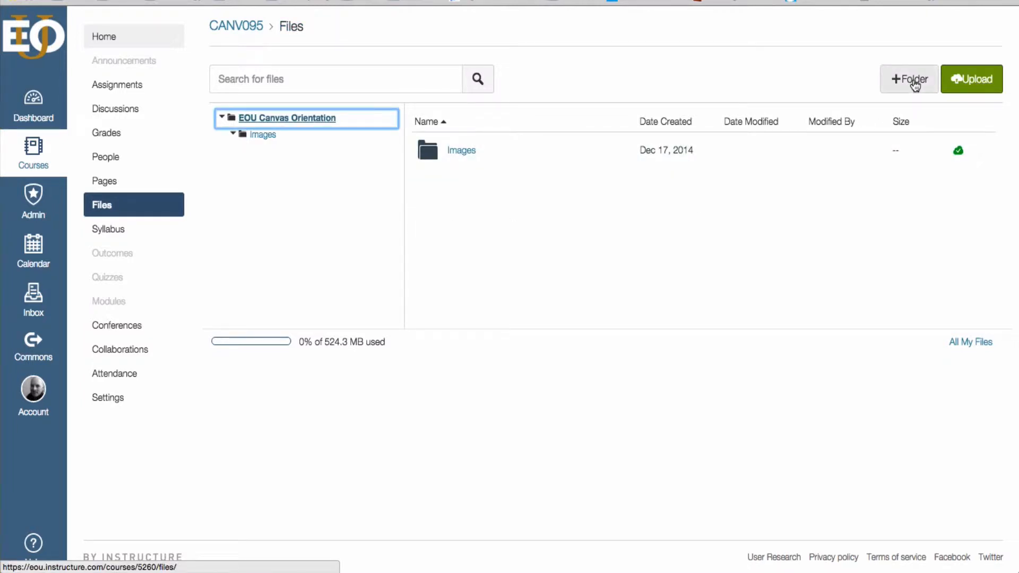
# Step: Create a new top-level folder named Week 1 Content
pyautogui.click(912, 80)
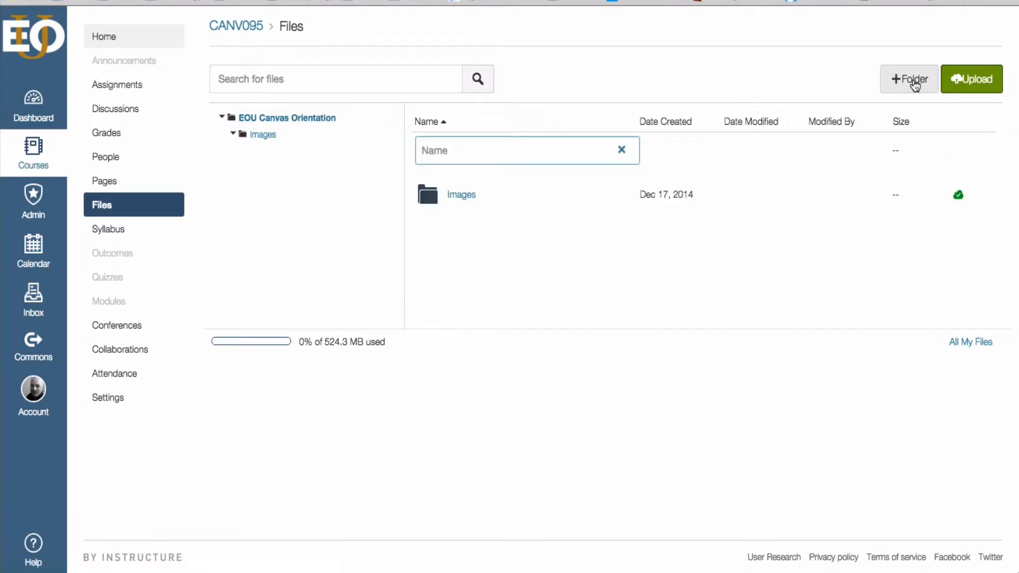
pyautogui.write('Week 1 Content')
pyautogui.press('Return')
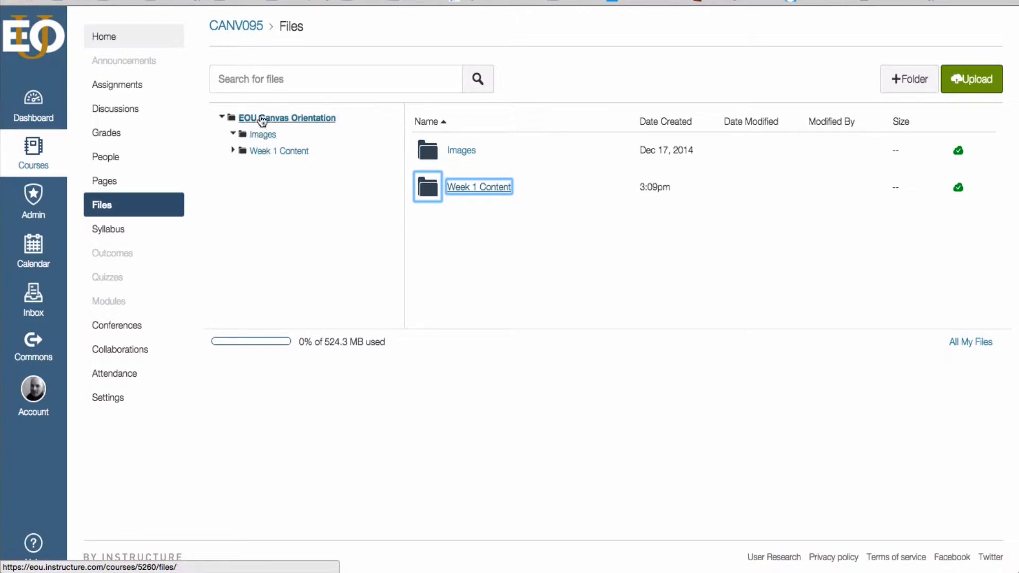
# Step: Move the Images folder into the Week 1 Content folder and open it
pyautogui.click(432, 154)
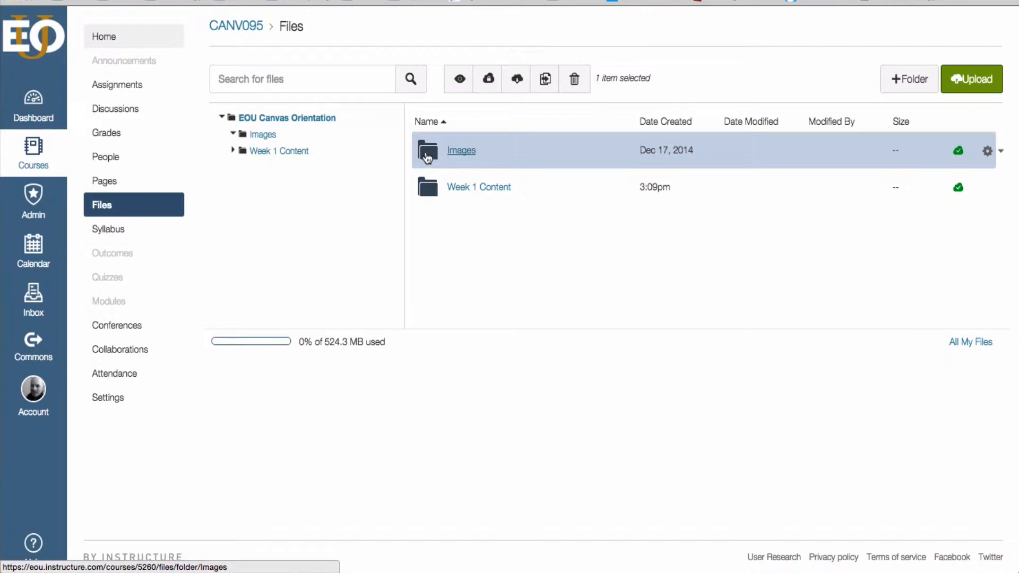
pyautogui.moveTo(434, 152); pyautogui.dragTo(472, 160)
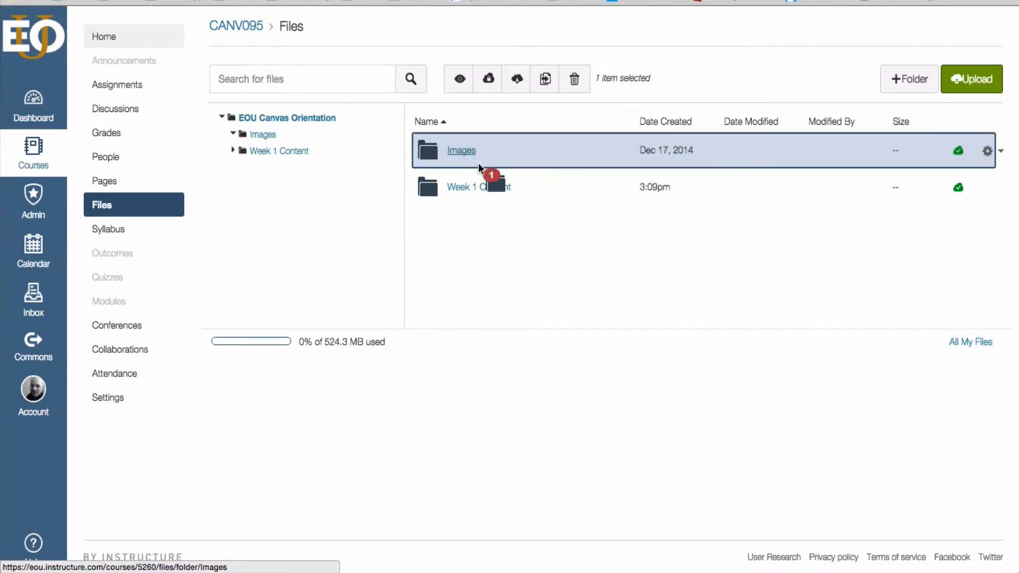
pyautogui.moveTo(435, 153); pyautogui.dragTo(437, 192)
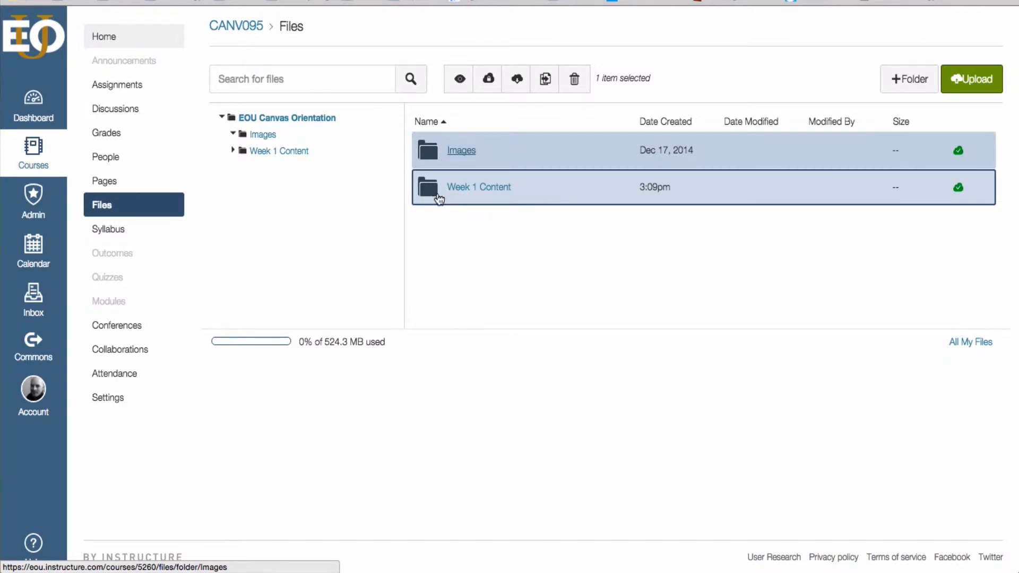
pyautogui.click(233, 133)
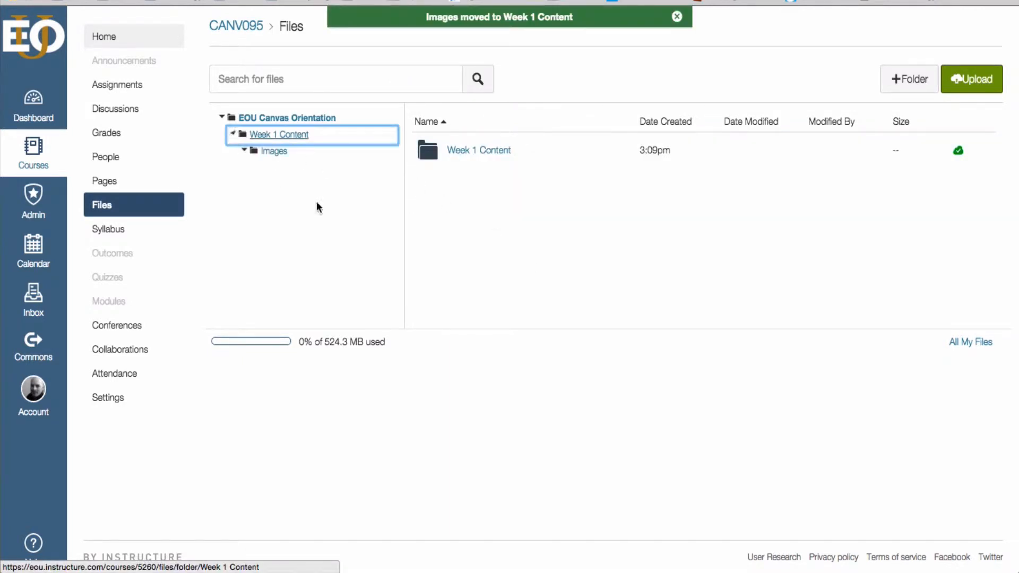
pyautogui.click(274, 153)
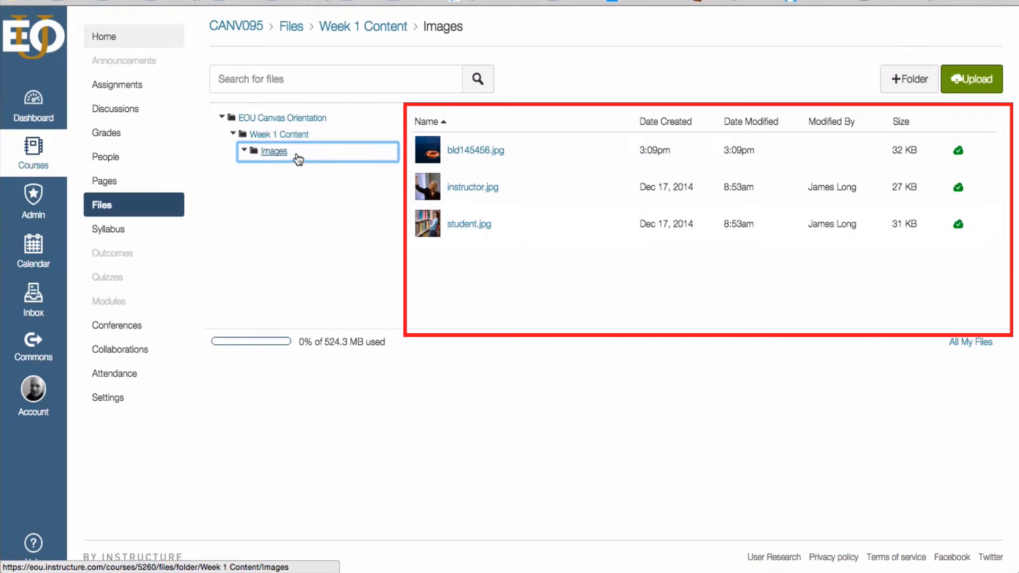
# Step: Move the Images folder out of Week 1 Content back to the top level of the course files
pyautogui.moveTo(293, 154)
pyautogui.mouseDown()
pyautogui.moveTo(241, 180)
pyautogui.moveTo(238, 204)
pyautogui.moveTo(312, 151)
pyautogui.moveTo(290, 190)
pyautogui.moveTo(301, 148)
pyautogui.moveTo(308, 157)
pyautogui.moveTo(268, 158)
pyautogui.moveTo(241, 187)
pyautogui.moveTo(272, 130)
pyautogui.moveTo(273, 154)
pyautogui.mouseUp()
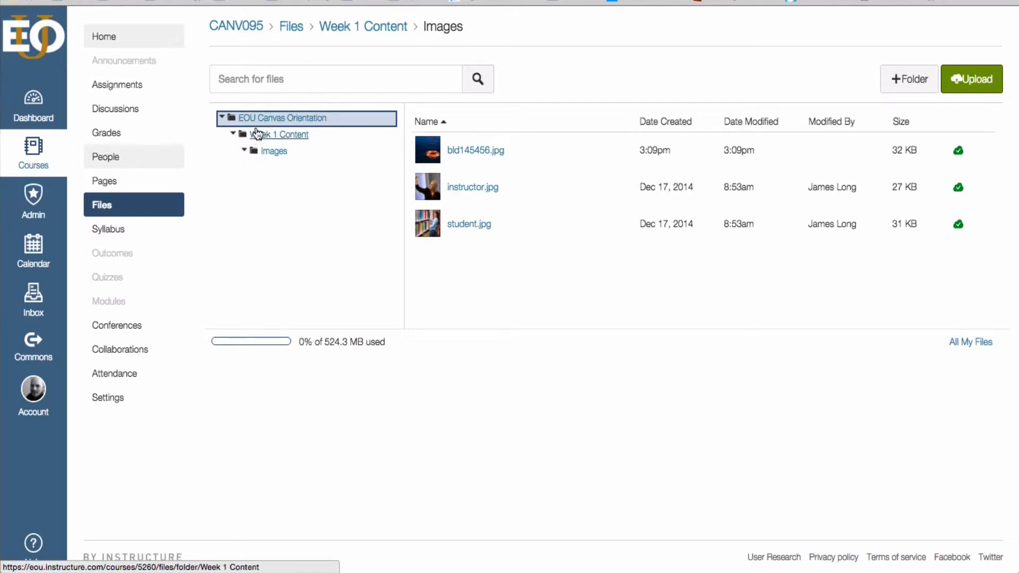
pyautogui.moveTo(471, 166); pyautogui.dragTo(268, 118)
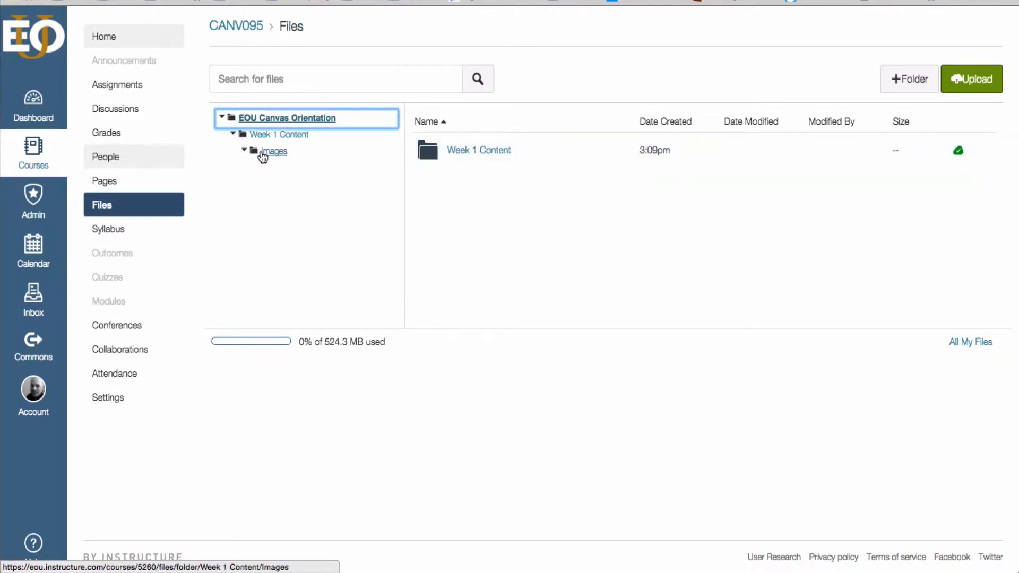
pyautogui.click(467, 153)
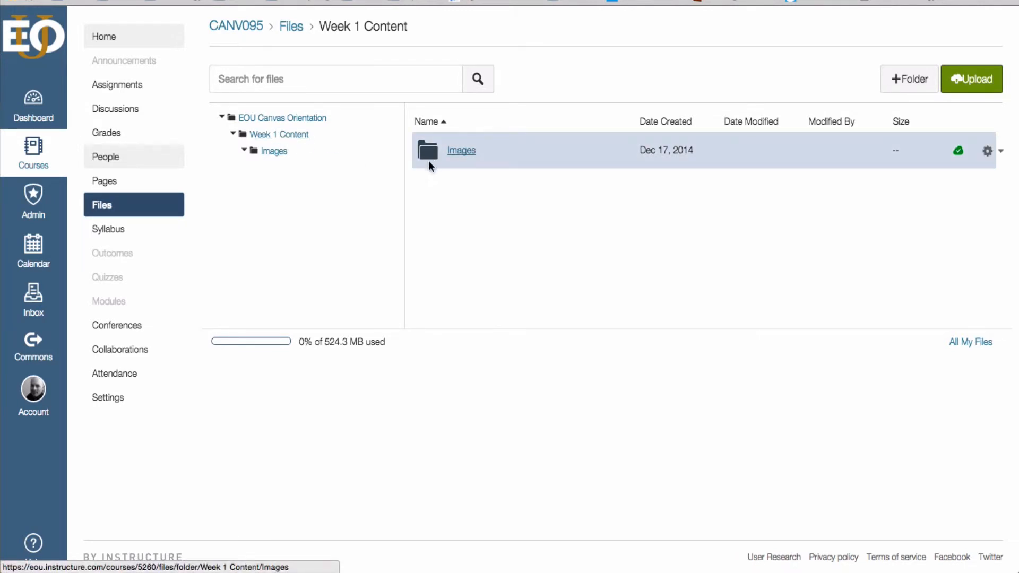
pyautogui.moveTo(429, 163); pyautogui.dragTo(276, 123)
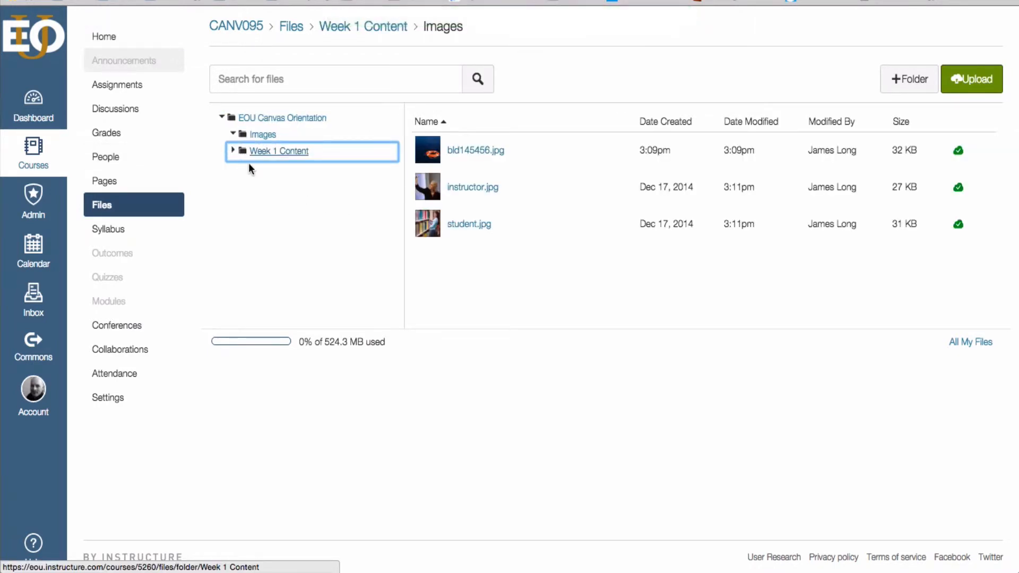
# Step: Delete the leftover Images folder inside Week 1 Content, confirming the deletion
pyautogui.click(234, 136)
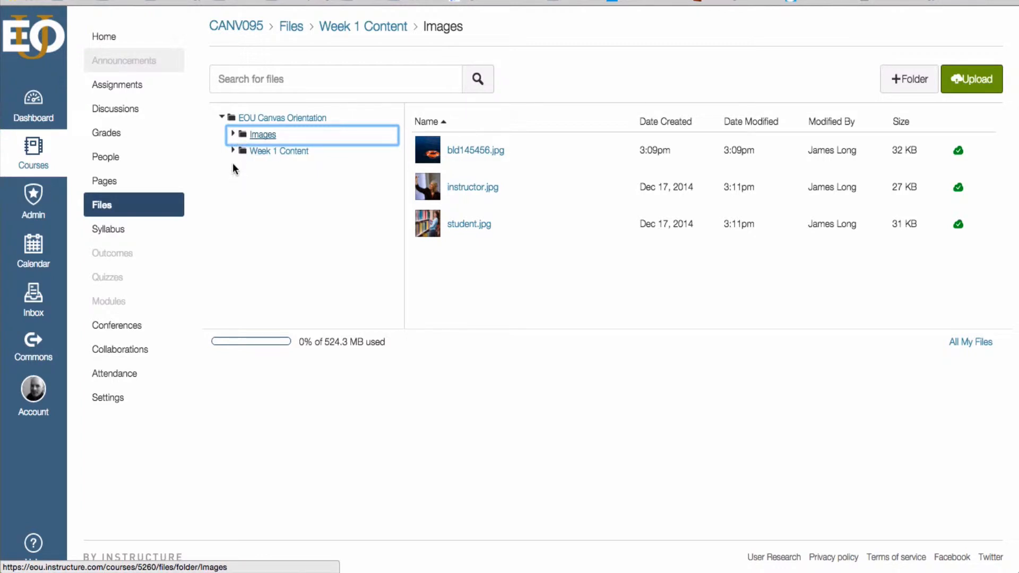
pyautogui.click(233, 151)
pyautogui.click(284, 173)
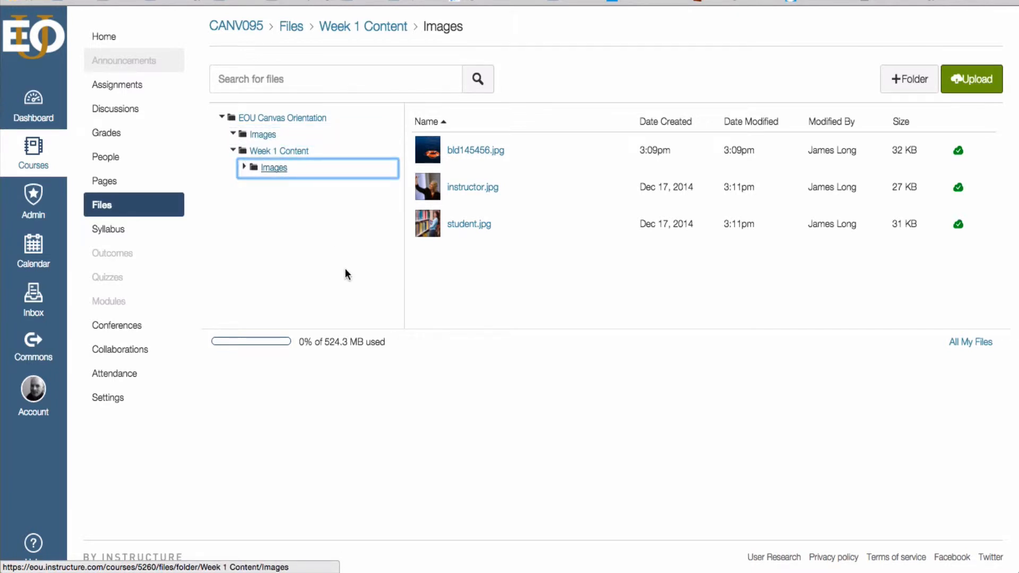
pyautogui.click(266, 137)
pyautogui.click(273, 169)
pyautogui.click(269, 152)
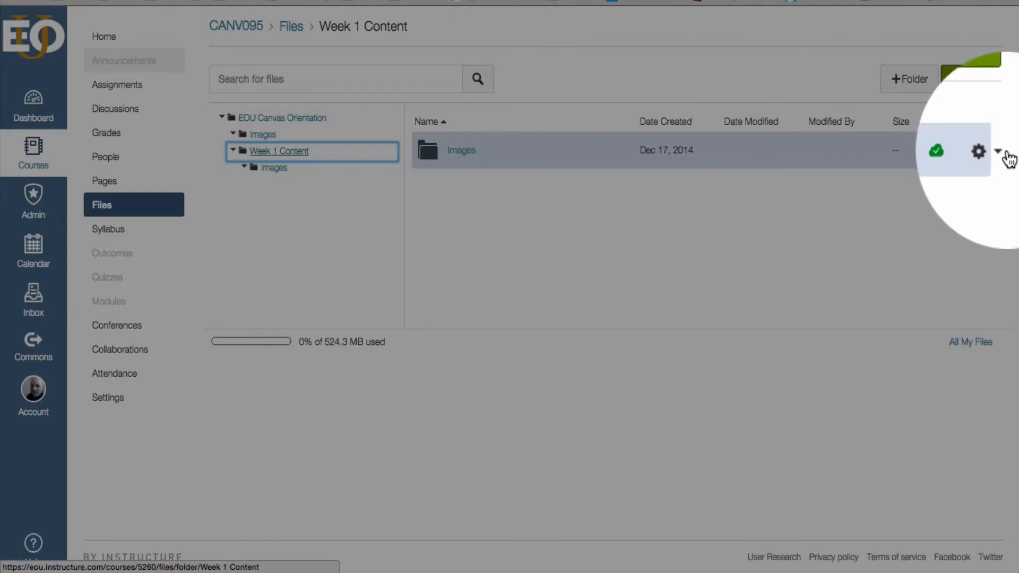
pyautogui.click(997, 152)
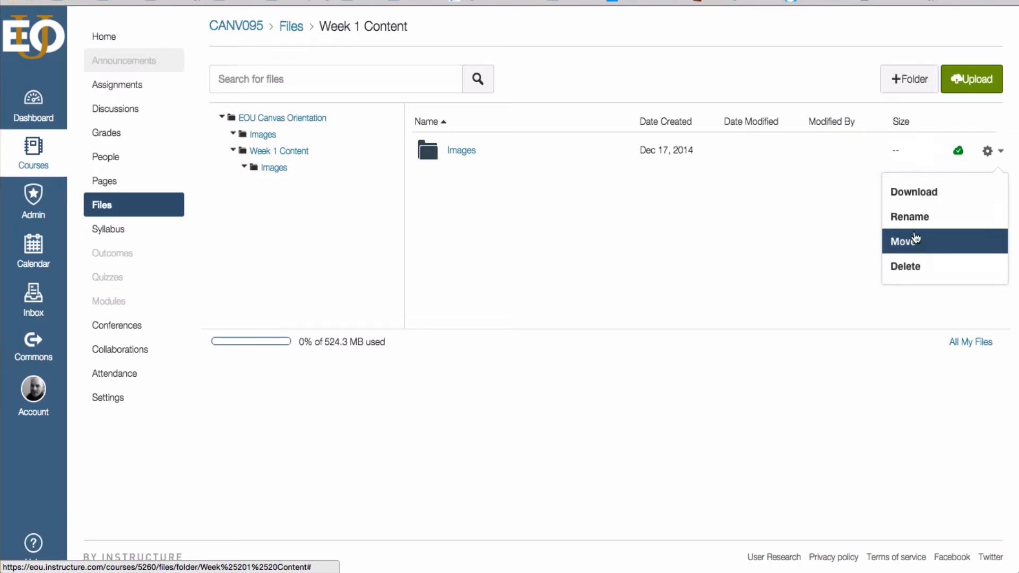
pyautogui.click(911, 267)
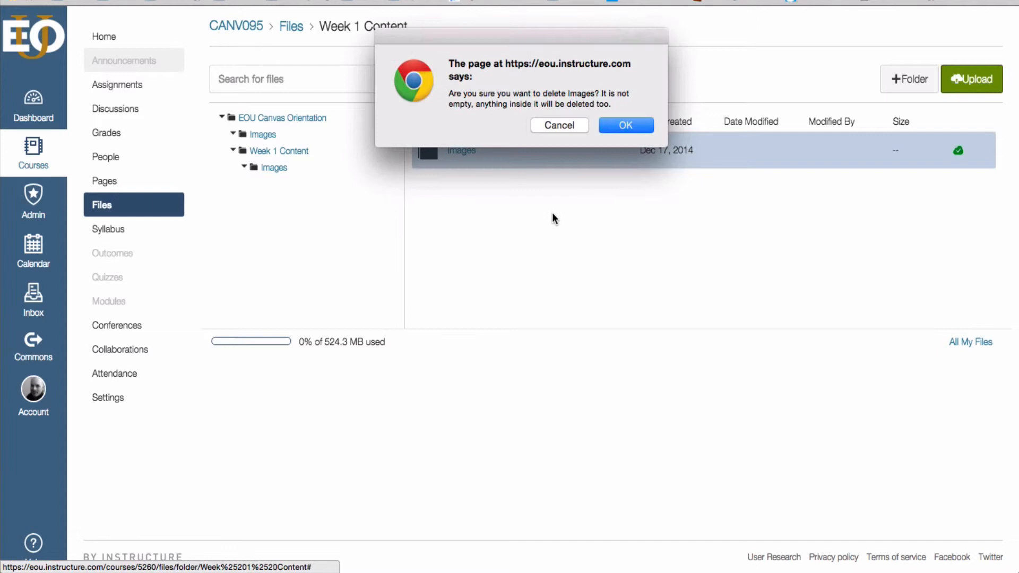
pyautogui.click(618, 125)
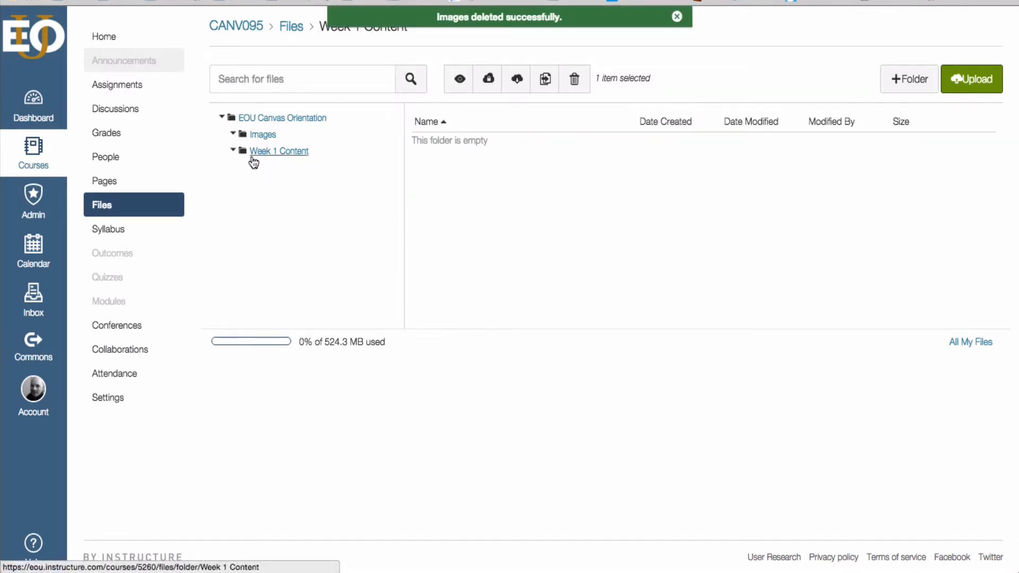
# Step: Open the top-level Images folder and preview bld145456.jpg, then close the preview
pyautogui.click(287, 118)
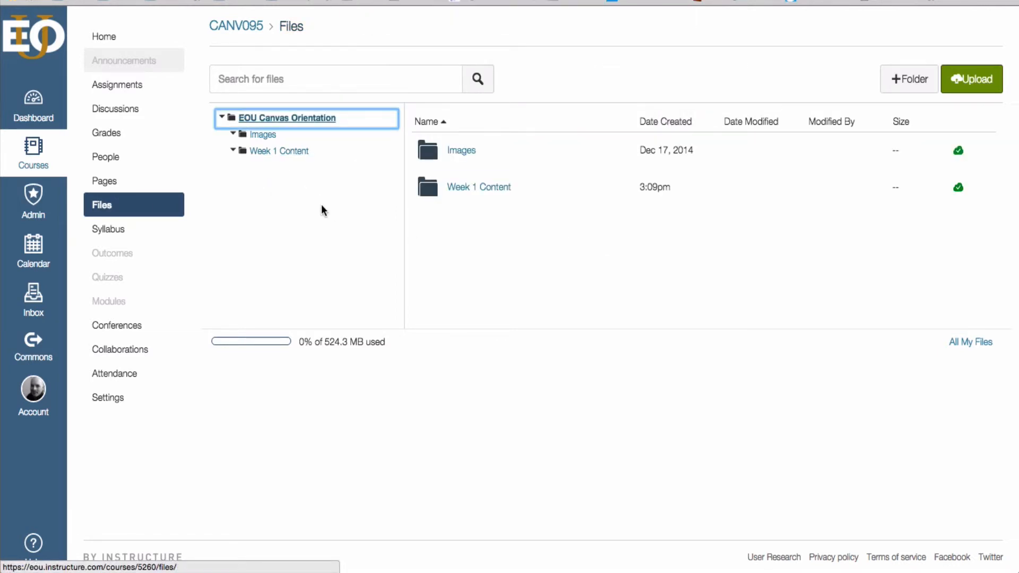
pyautogui.click(262, 136)
pyautogui.click(483, 153)
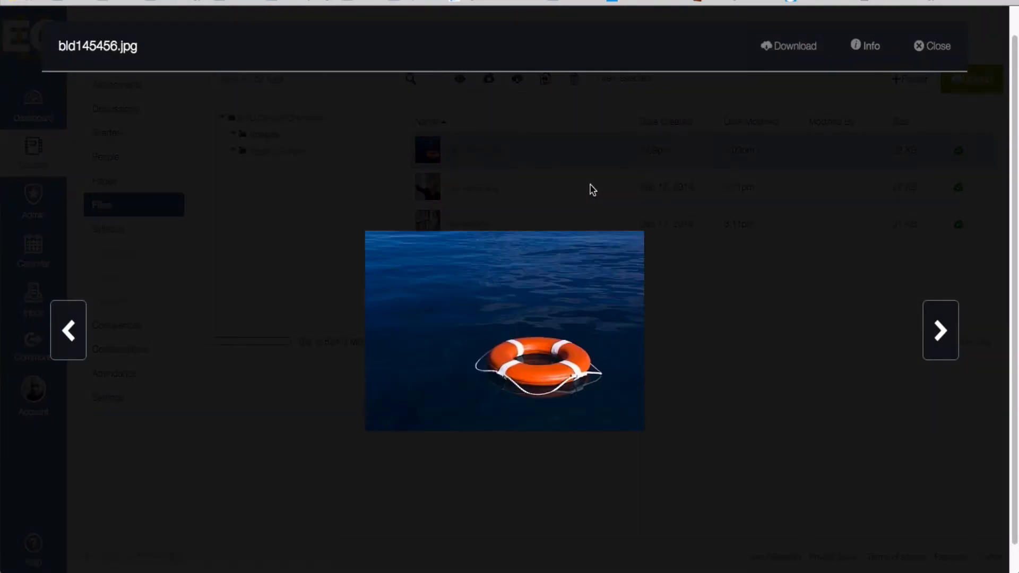
pyautogui.click(932, 46)
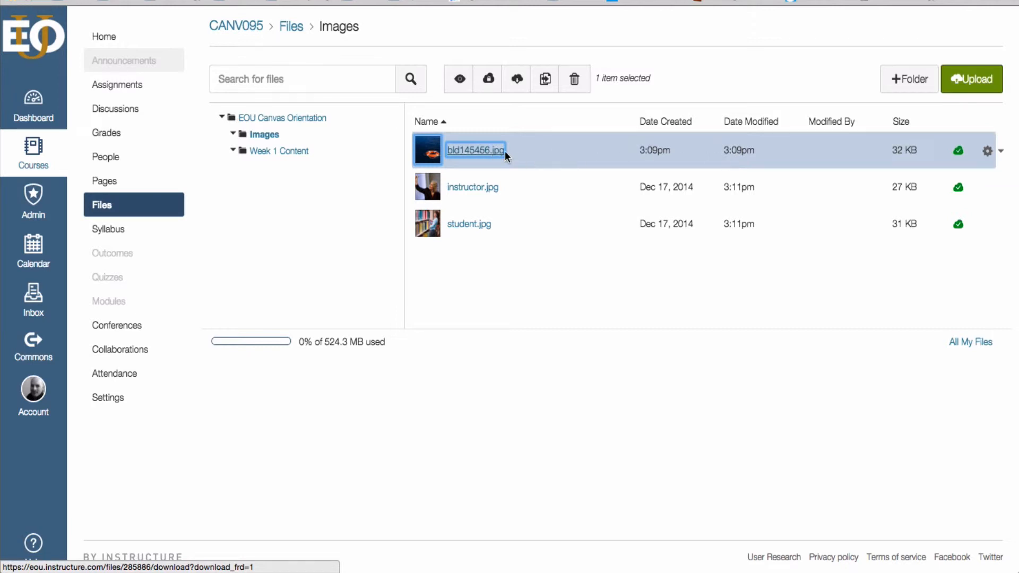
# Step: Change the permissions of bld145456.jpg to Unpublish
pyautogui.click(959, 152)
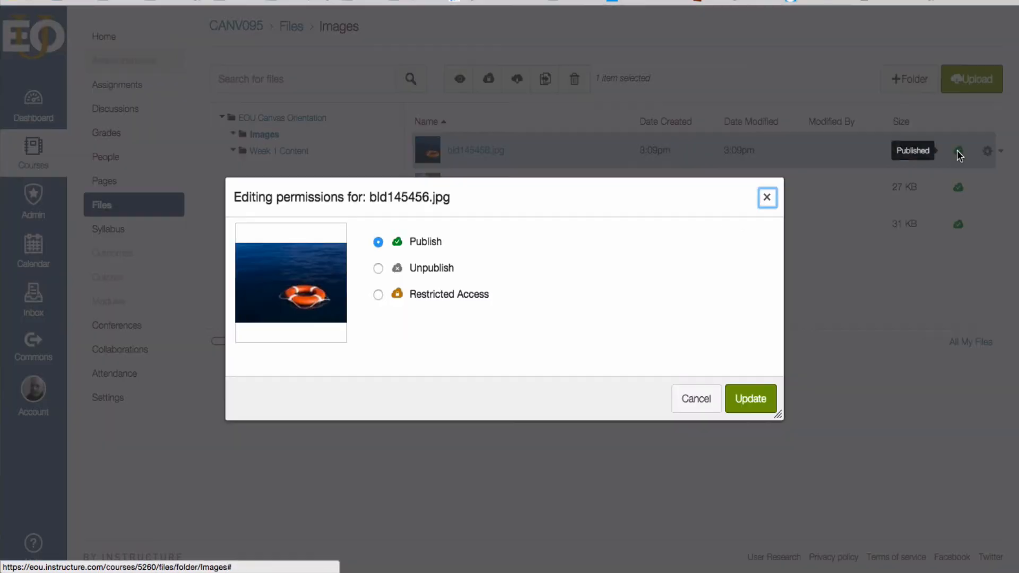
pyautogui.click(378, 269)
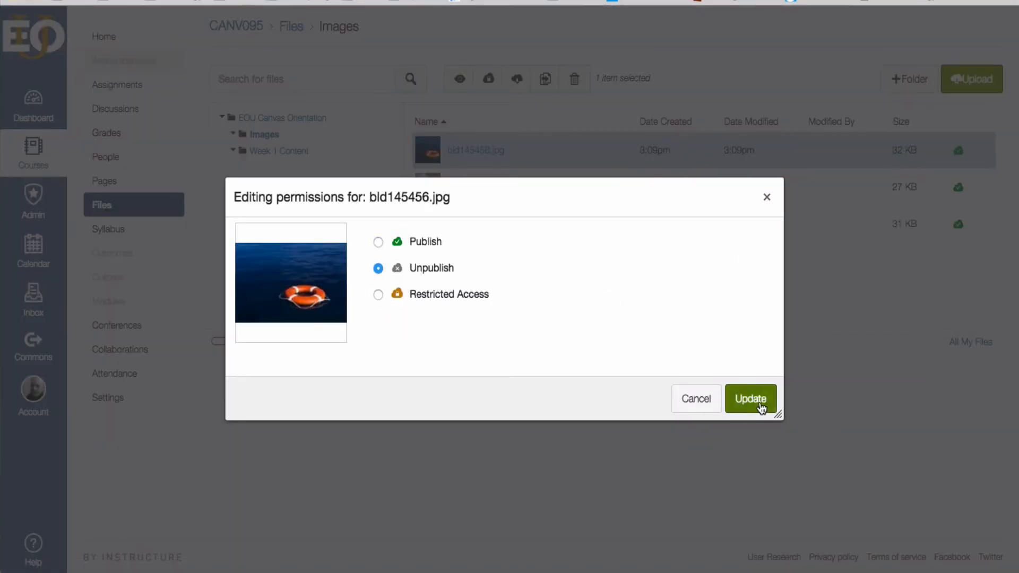
pyautogui.click(751, 399)
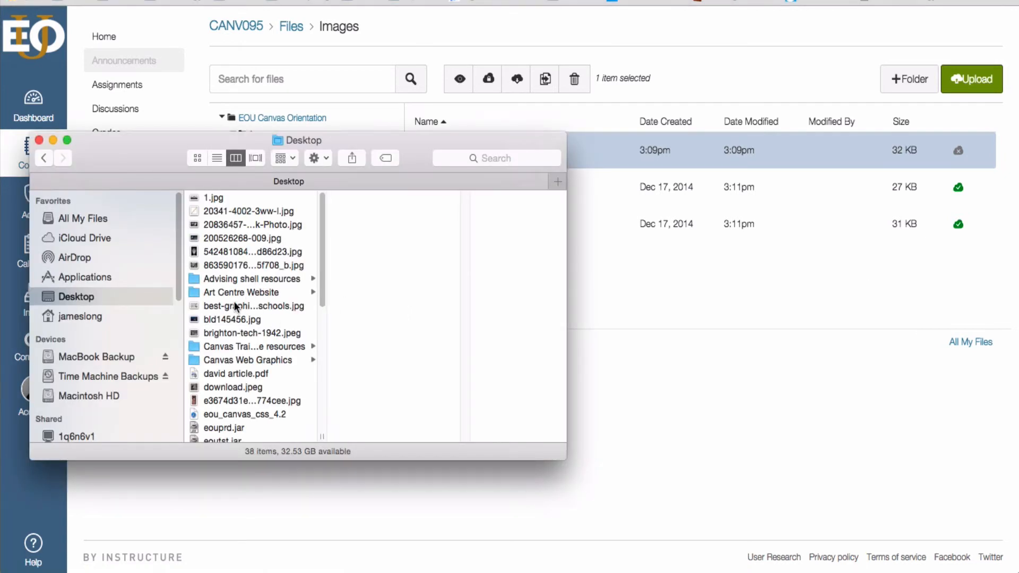
# Step: Upload an image and Art Centre Website.zip from the desktop into the course files, choosing to expand the zip
pyautogui.moveTo(204, 261); pyautogui.dragTo(744, 250)
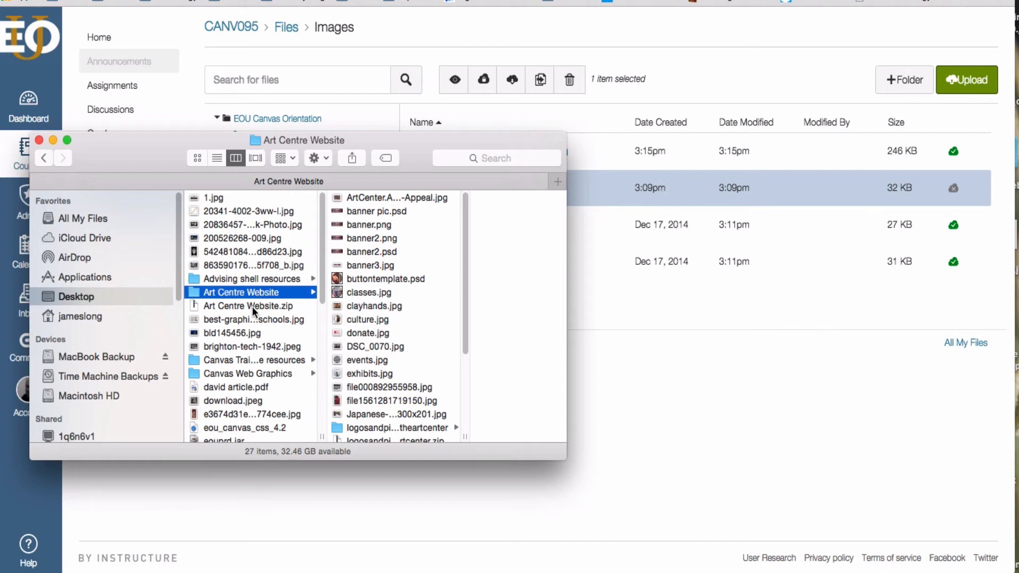
pyautogui.click(245, 307)
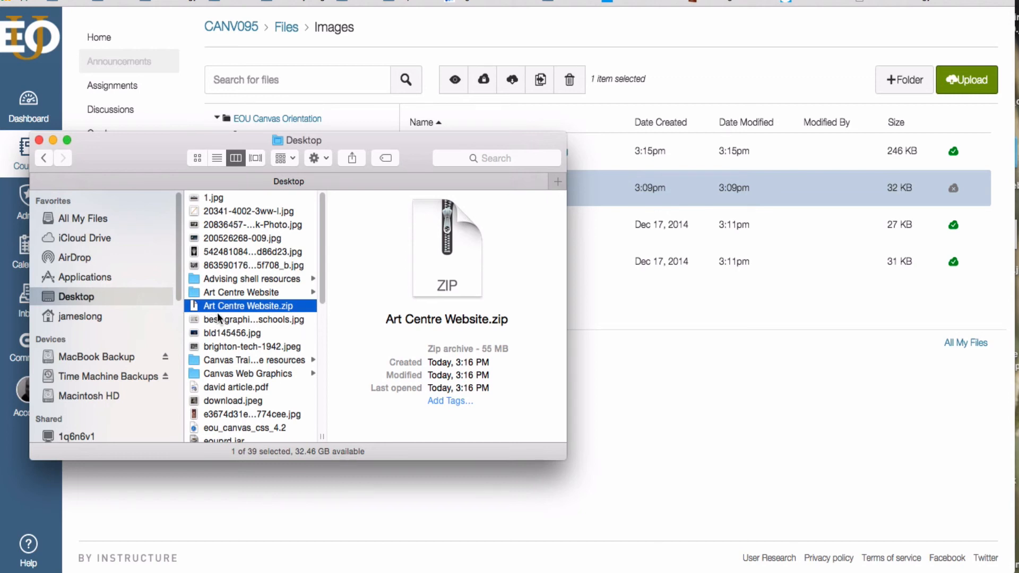
pyautogui.moveTo(196, 307); pyautogui.dragTo(674, 285)
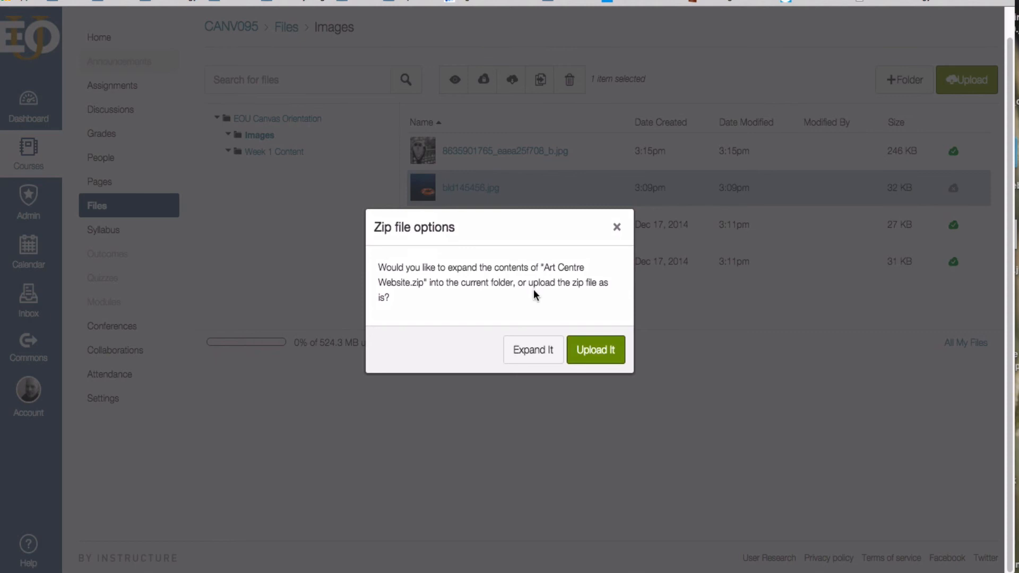
pyautogui.click(534, 353)
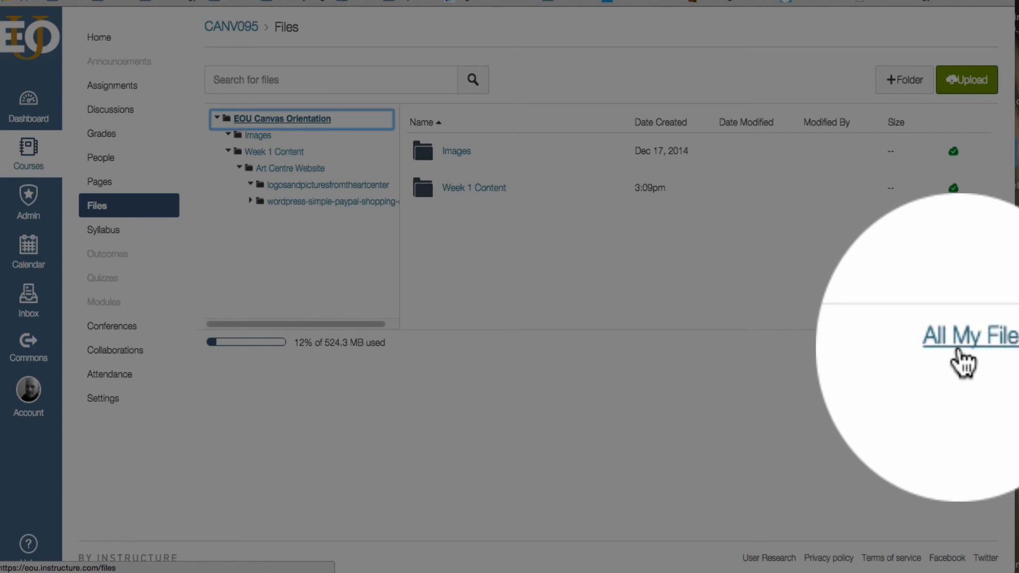
# Step: Open all personal files and move morganbanner-1.jpg from CANV 188-001: Attendance Demo into EOU Orientation
pyautogui.click(963, 343)
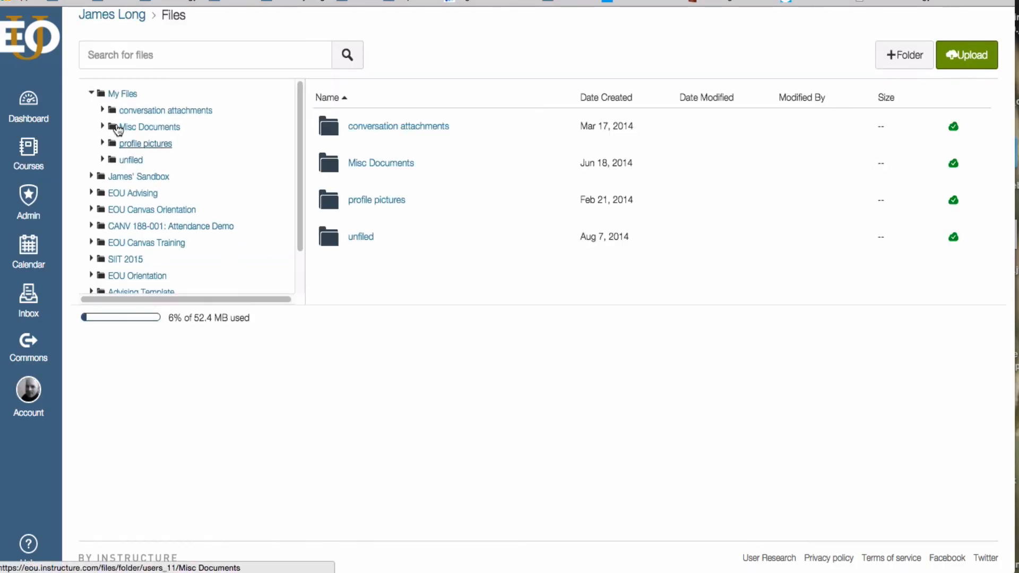
pyautogui.click(121, 94)
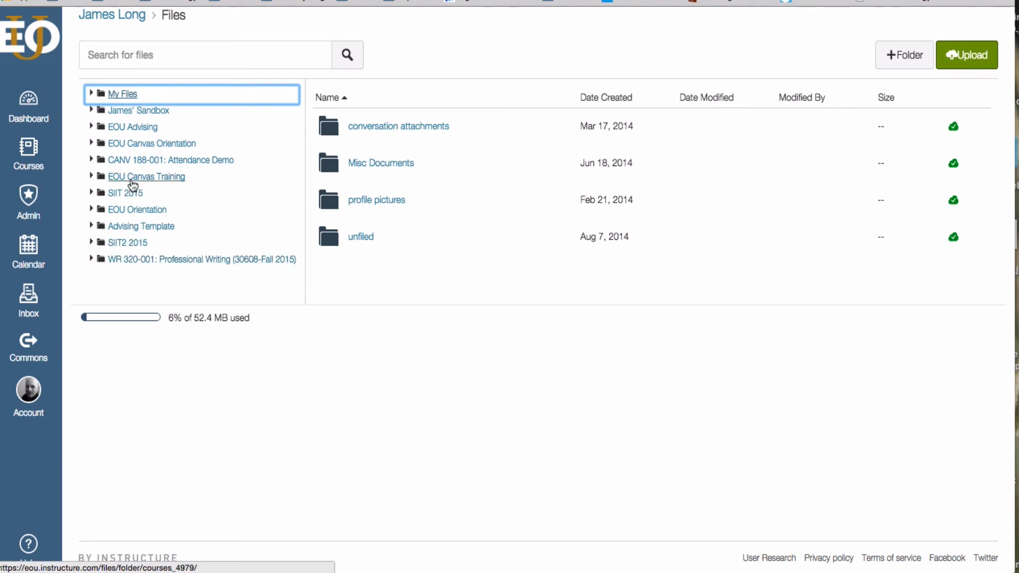
pyautogui.click(128, 160)
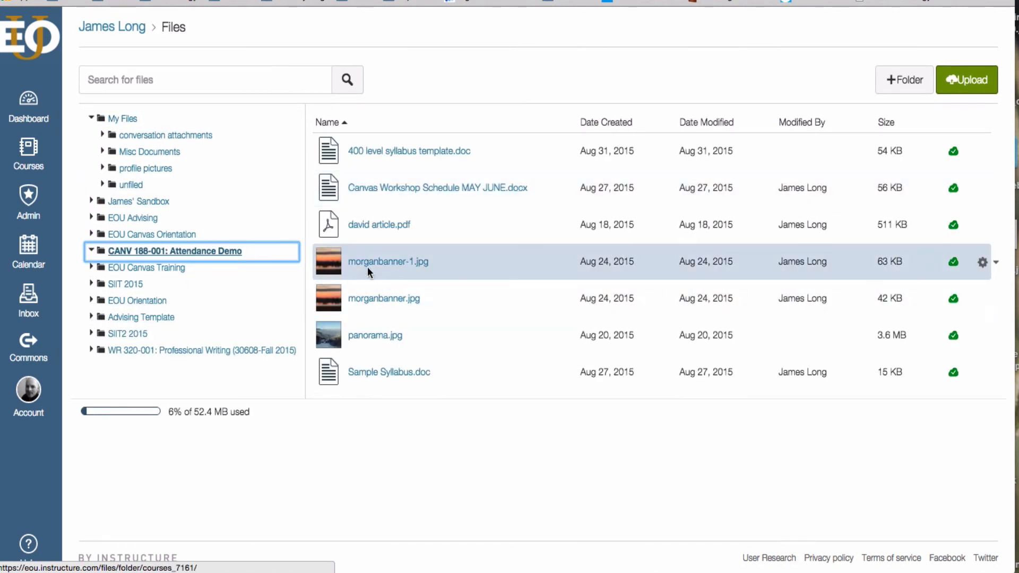
pyautogui.moveTo(331, 262); pyautogui.dragTo(126, 302)
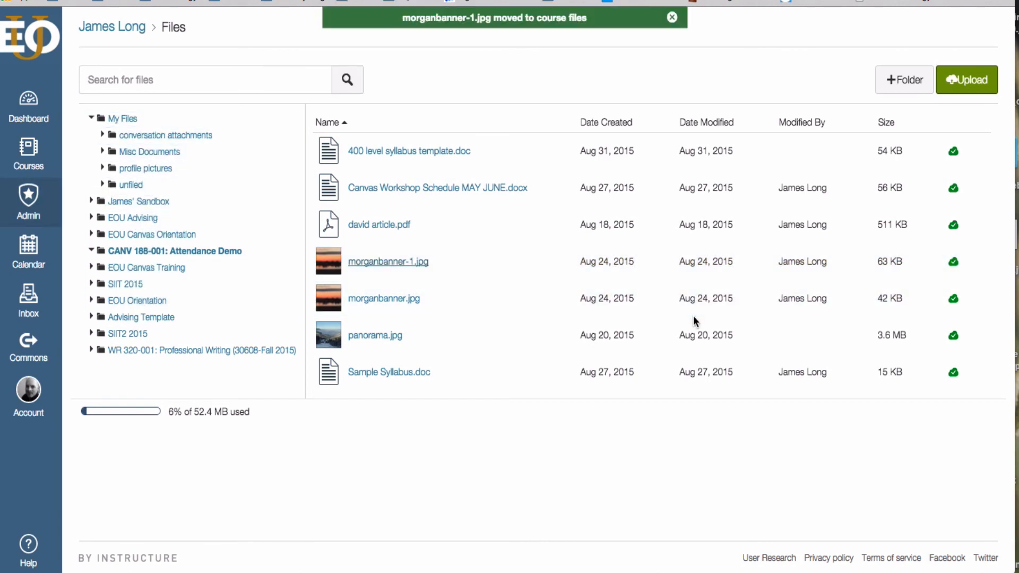